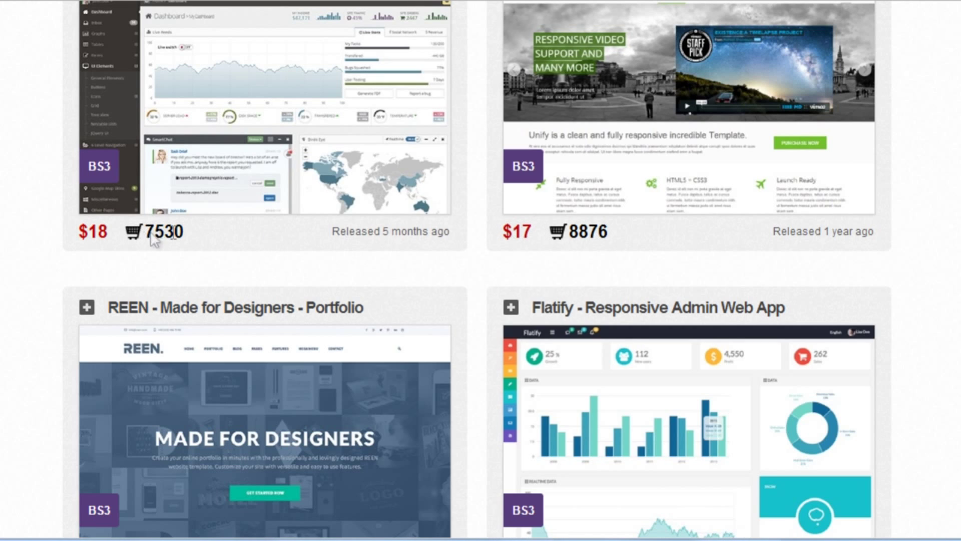
scroll(585, 244, "down", 5)
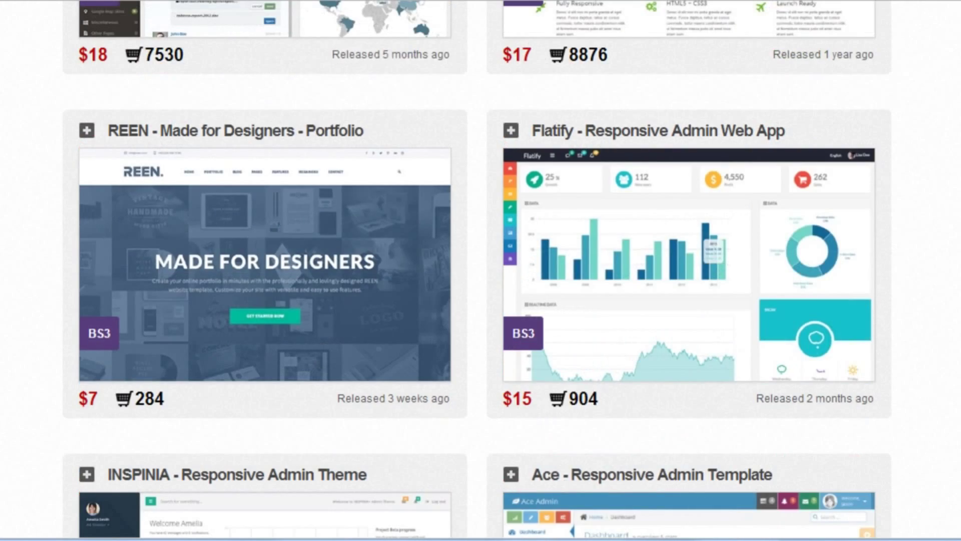
scroll(586, 244, "down", 3)
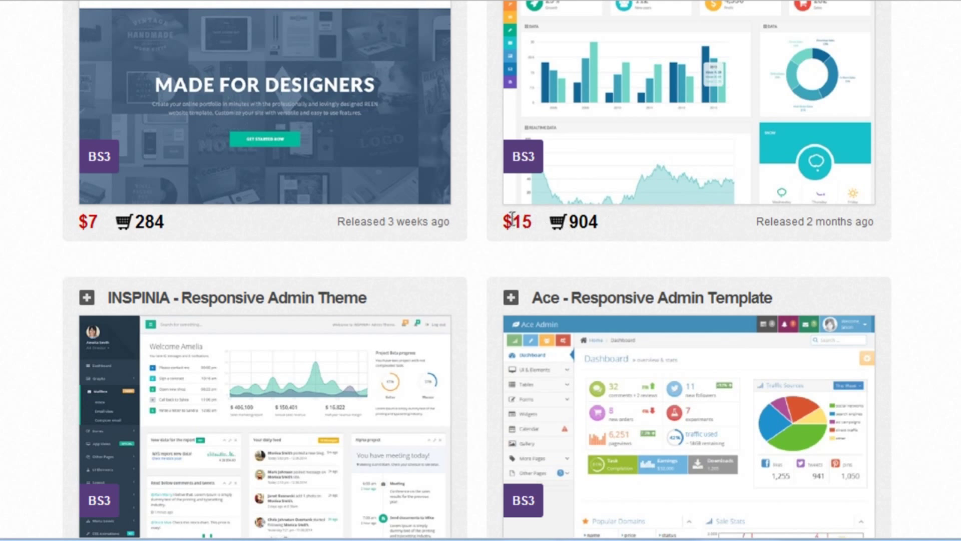
scroll(742, 250, "down", 1)
scroll(742, 250, "down", 1)
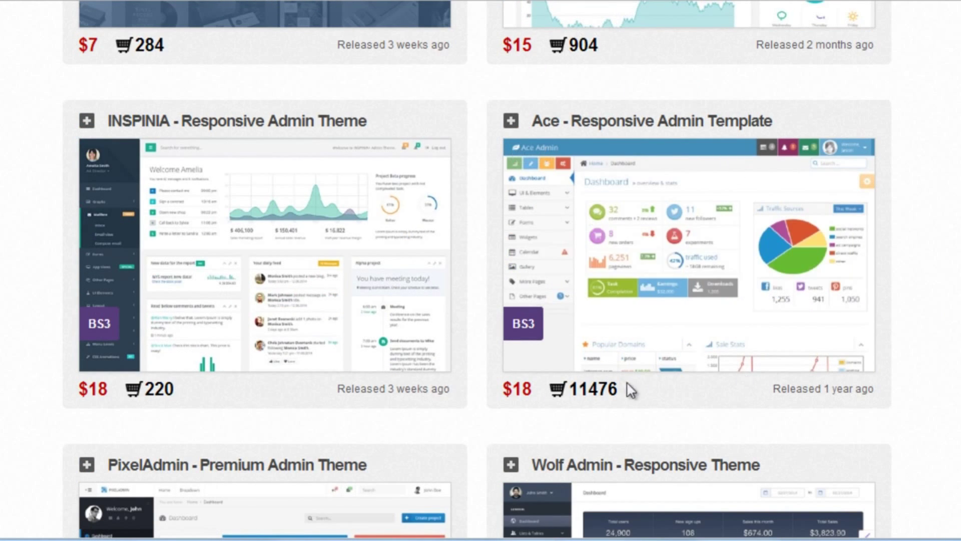
mouse_move(688, 424)
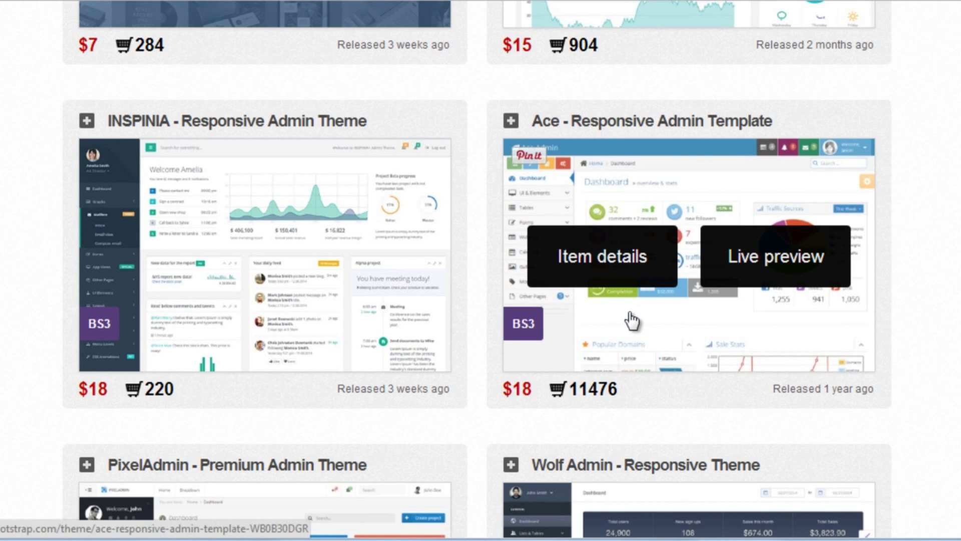
scroll(935, 380, "down", 2)
scroll(934, 380, "down", 1)
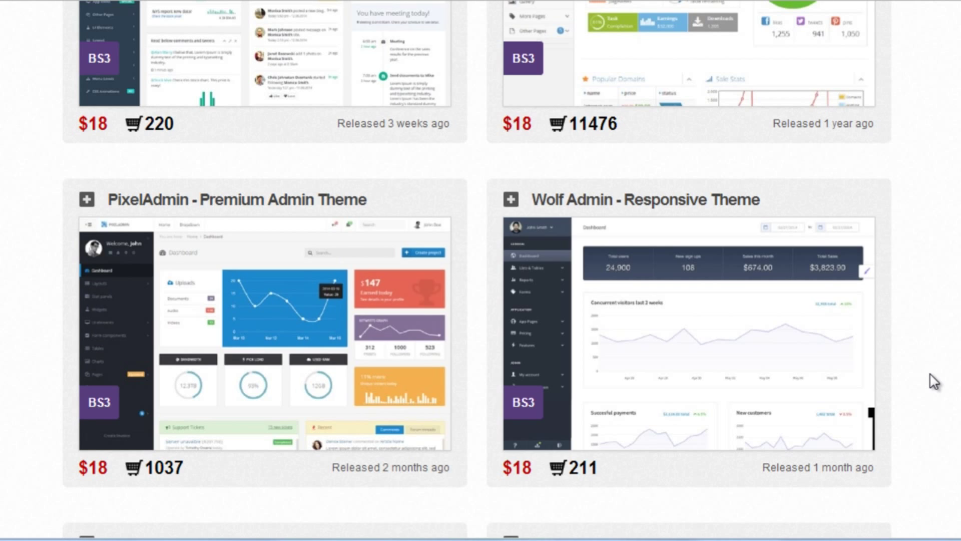
scroll(934, 381, "up", 5)
scroll(660, 226, "up", 3)
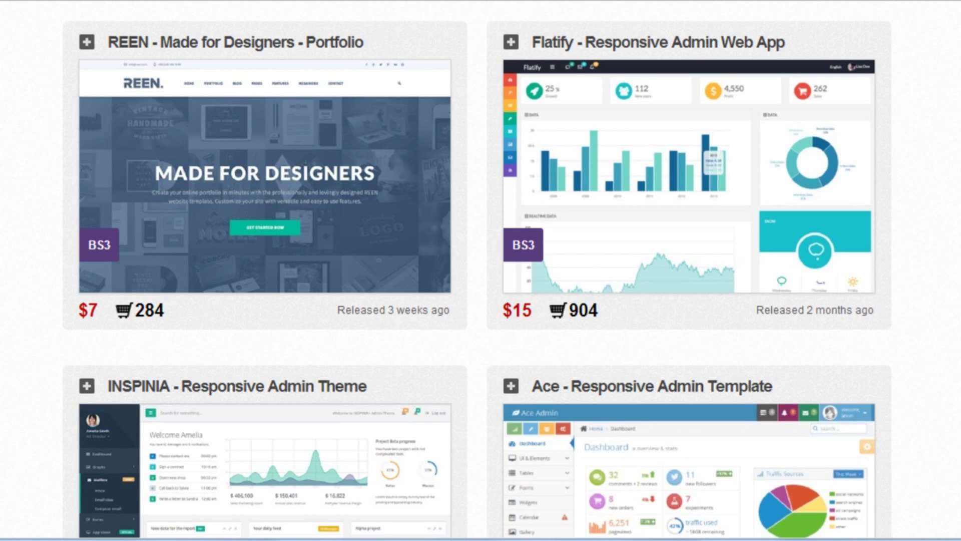
key("alt+Tab")
left_click(301, 219)
Step: Select the Propsy HTML pages from about.html to typography.html, then bring the code editor forward
left_click(319, 371, "shift")
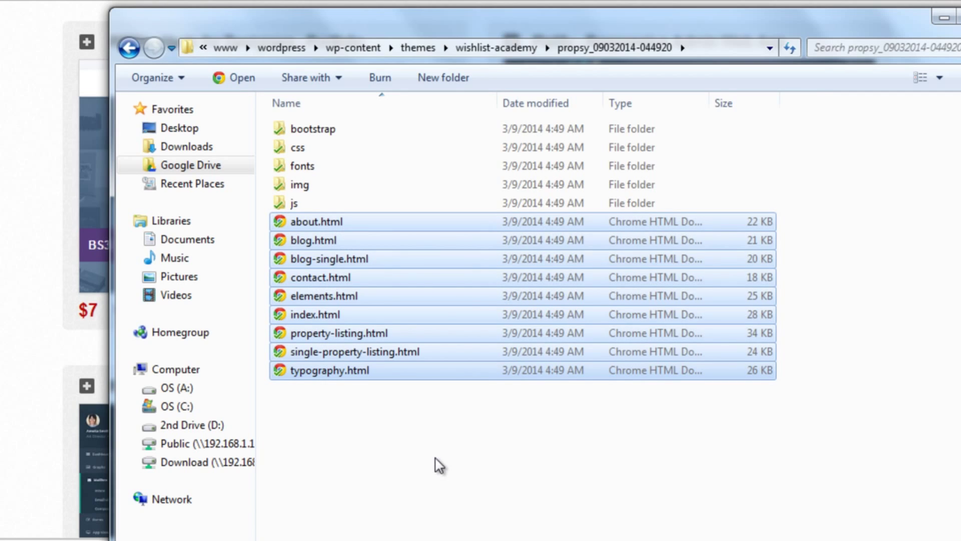
key("alt+Tab")
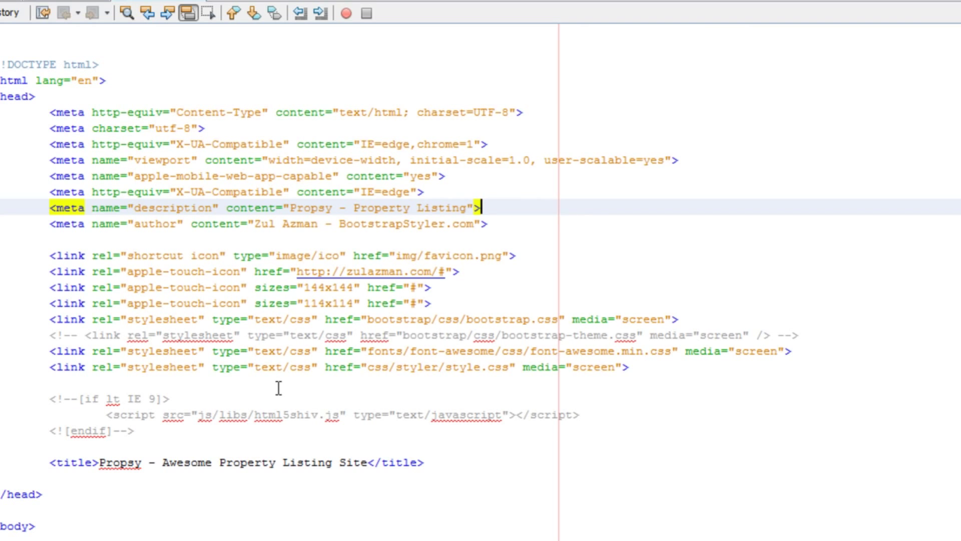
Step: Return to the Explorer window showing Propsy's theme folder of pages
key("alt+Tab")
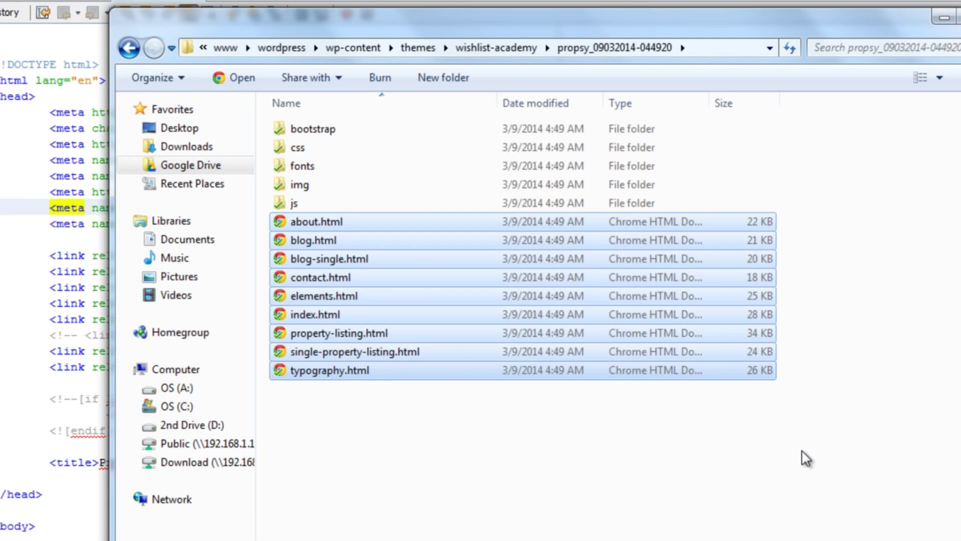